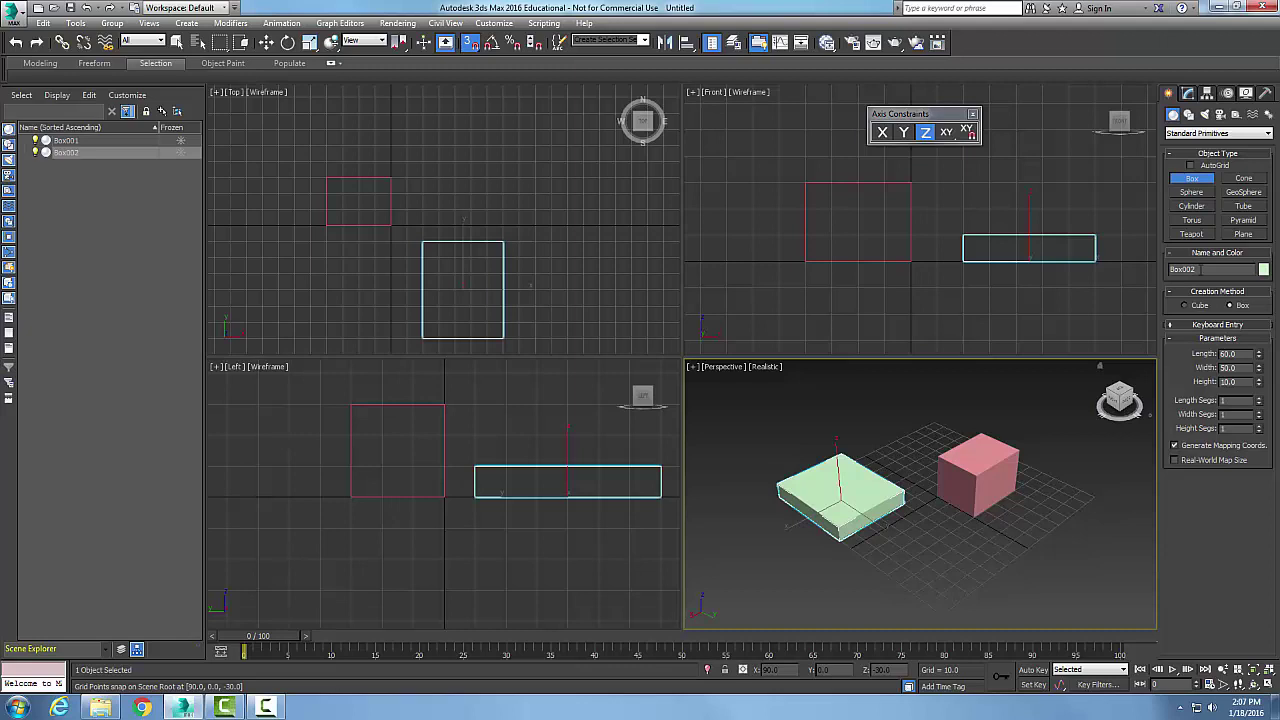
# Change the flat box's name from Box002 to 'Low Flat Green Box'.
pyautogui.doubleClick(1182, 270)
pyautogui.write('Low Flat Green Box')
pyautogui.press('Return')
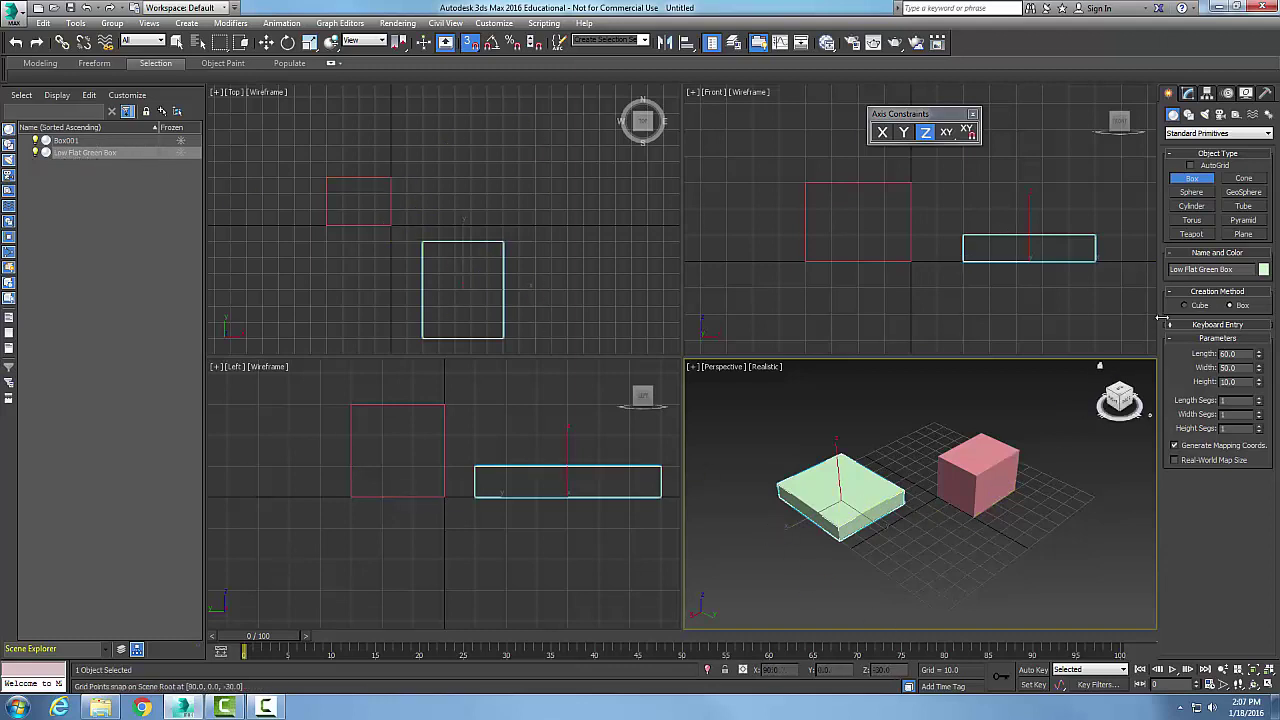
# Change Low Flat Green Box's object colour from pale green to bright green.
pyautogui.click(1263, 270)
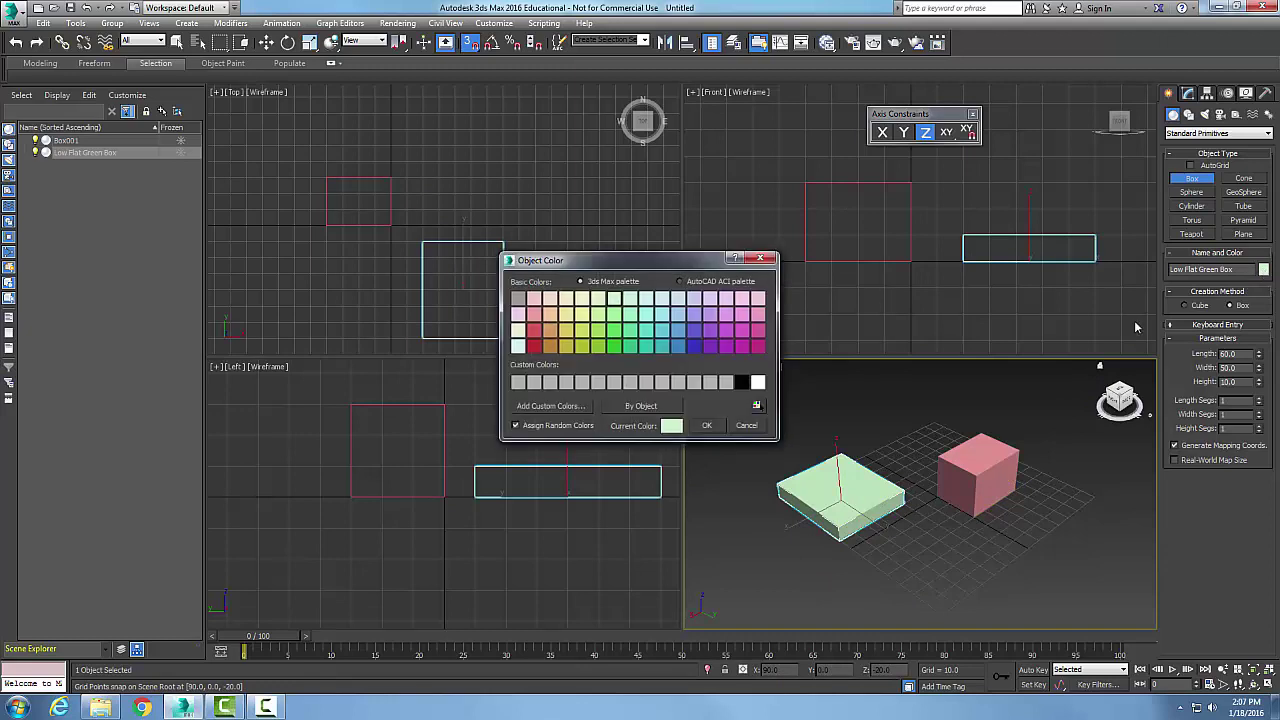
pyautogui.click(615, 345)
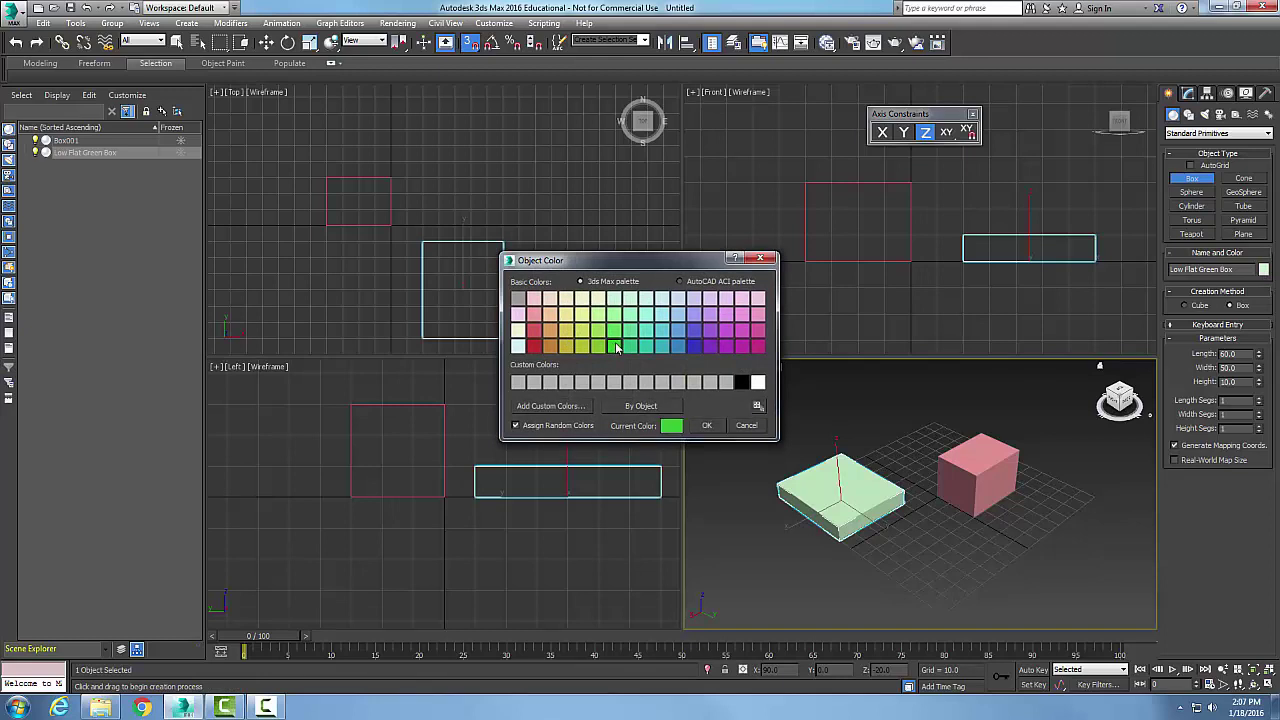
pyautogui.click(707, 426)
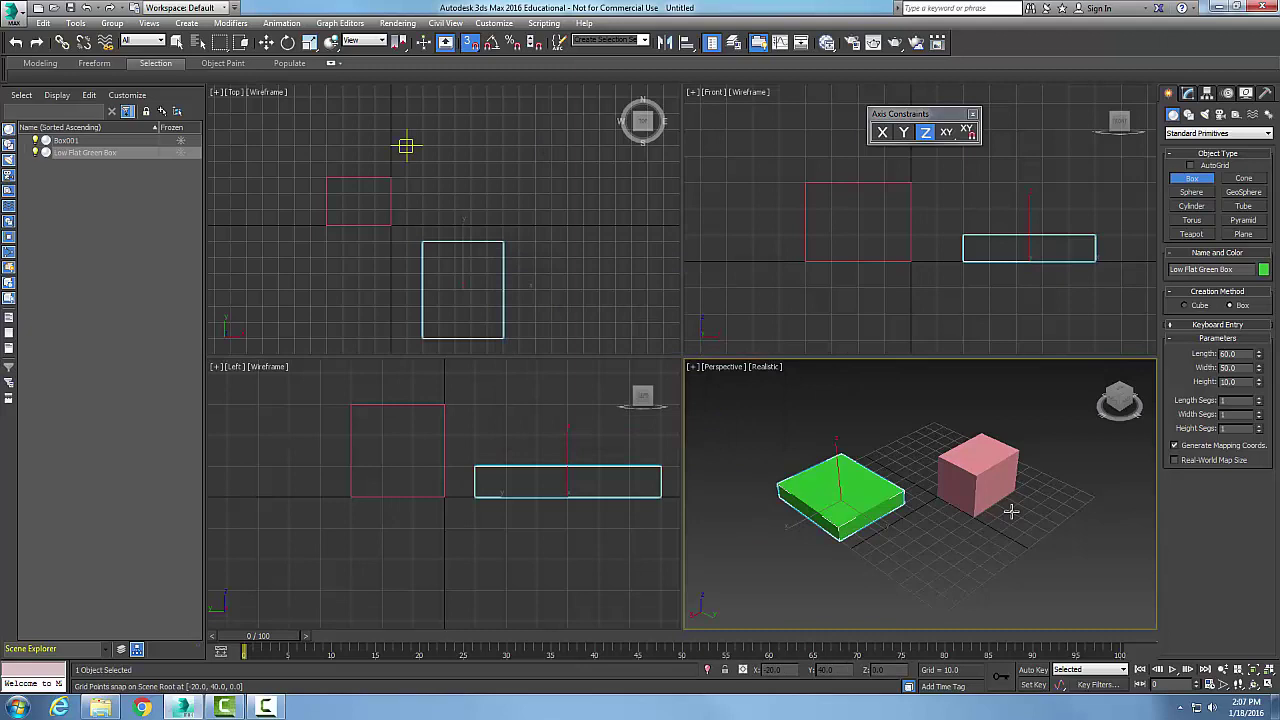
pyautogui.click(987, 467)
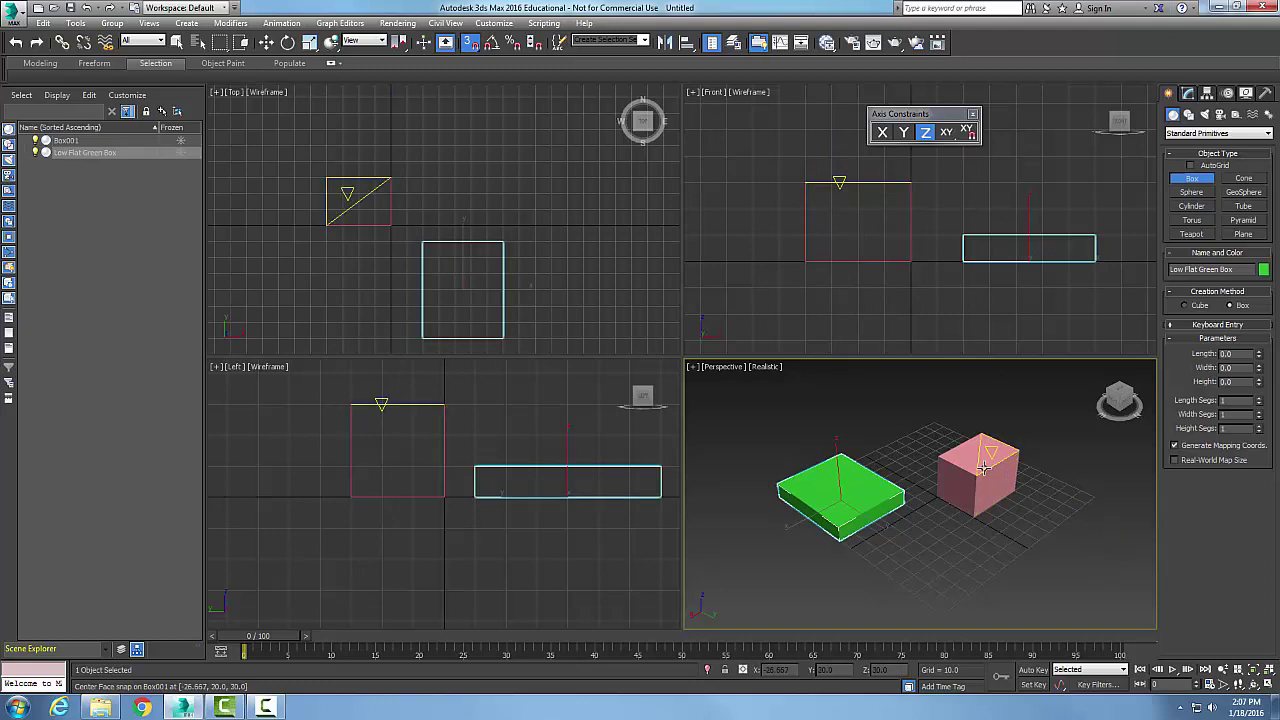
# Select the pink Box001 in Scene Explorer and rename it 'Big and Tall Gold Box'.
pyautogui.click(63, 149)
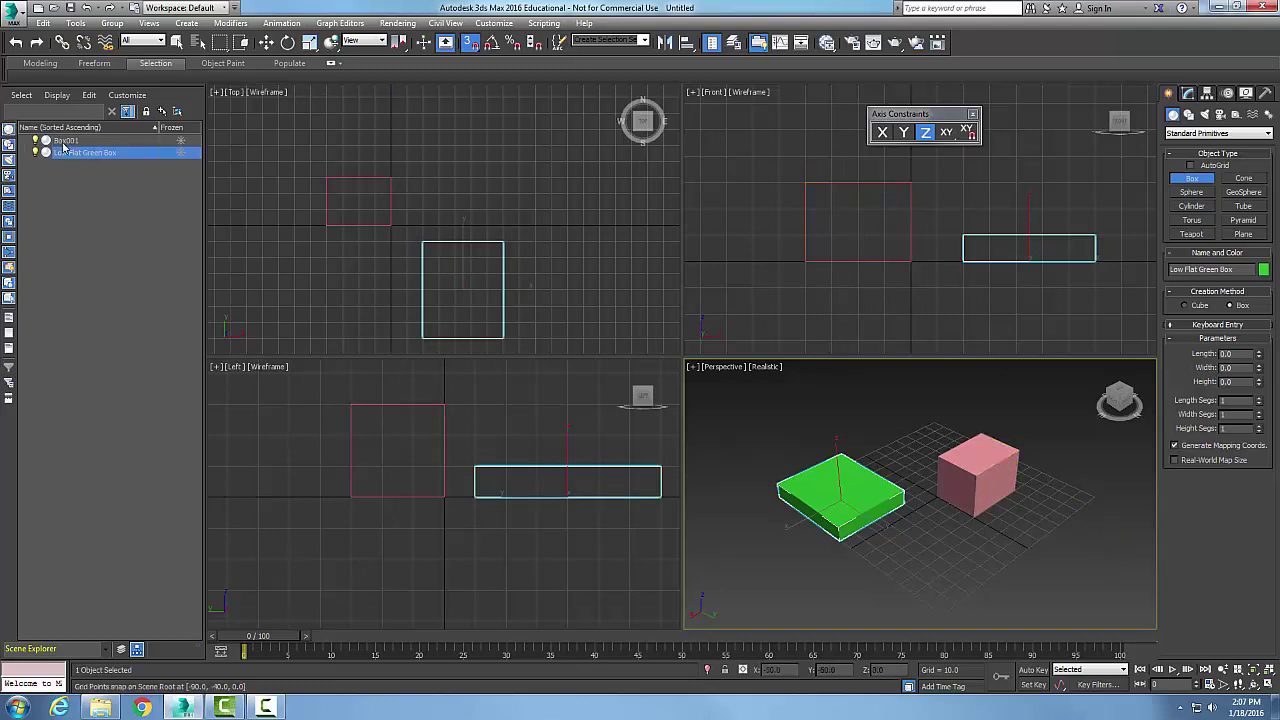
pyautogui.click(63, 141)
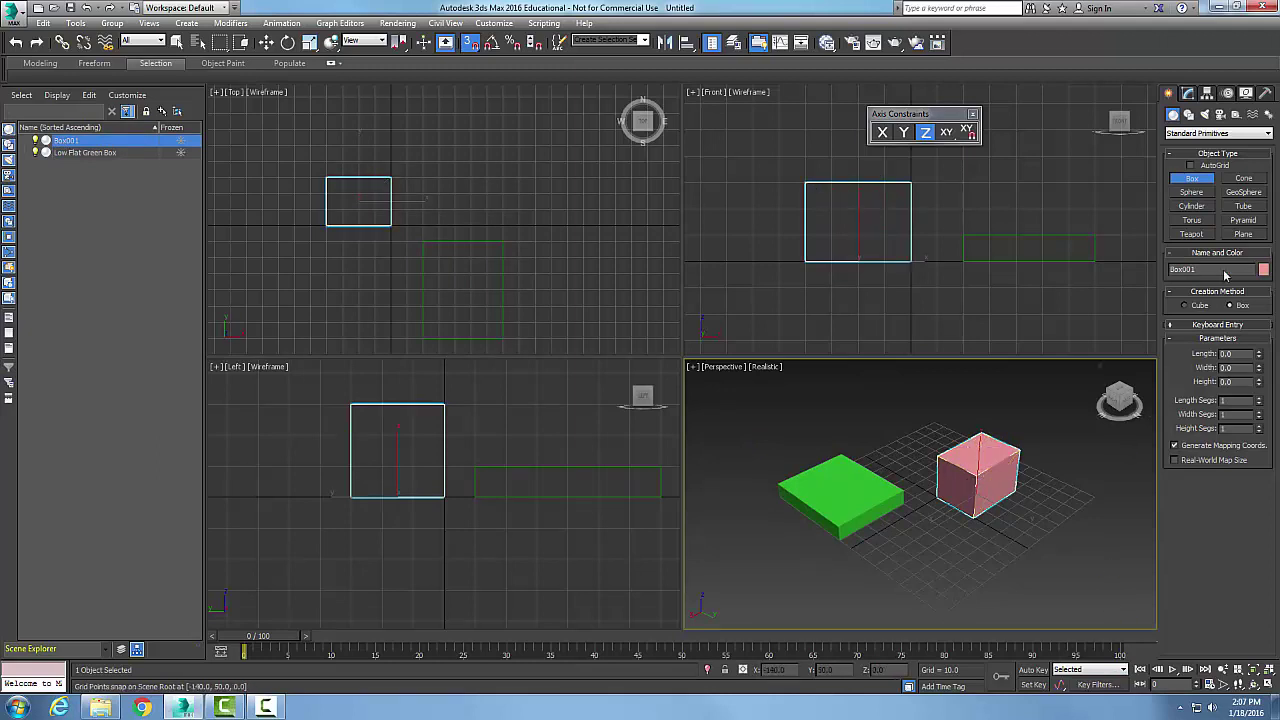
pyautogui.click(1192, 269)
pyautogui.write('Big anf')
pyautogui.write(' Ta')
pyautogui.press('BackSpace')
pyautogui.press('BackSpace')
pyautogui.press('BackSpace')
pyautogui.write('Tall BoxGold')
pyautogui.press('Return')
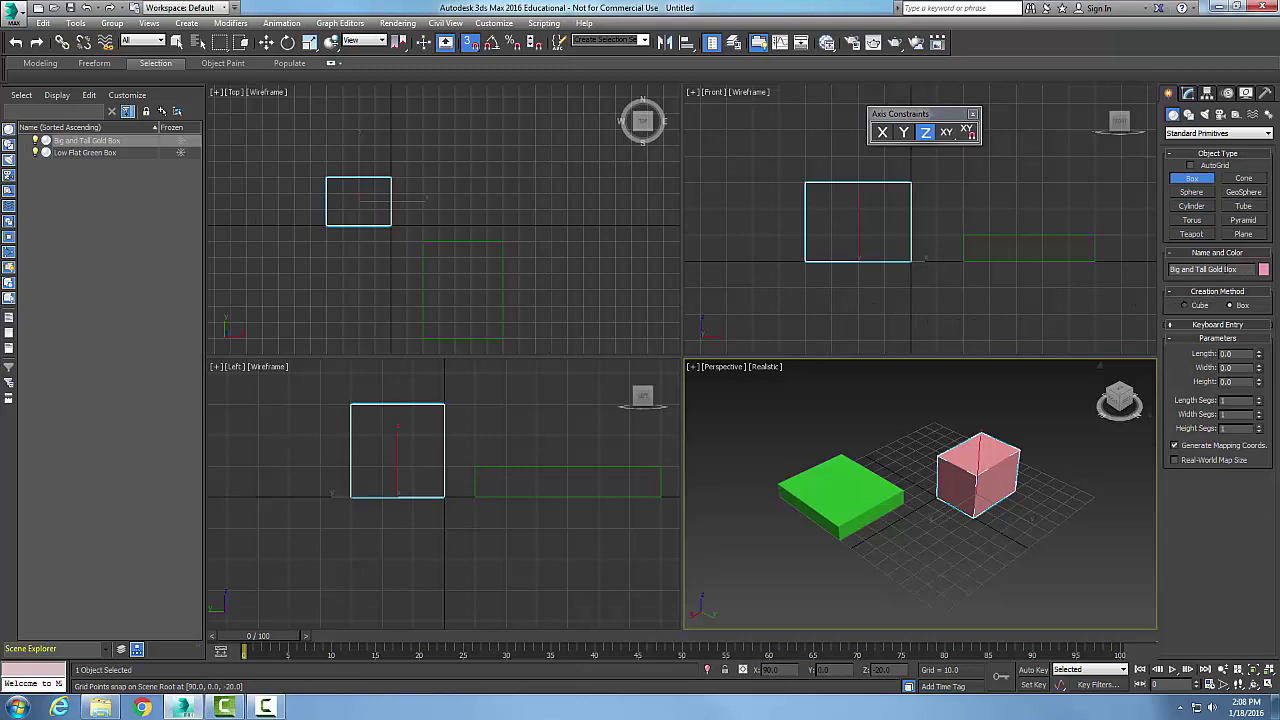
# Bring up the tall box's Object Color dialog, toggling to AutoCAD ACI palette and back to 3ds Max.
pyautogui.click(1264, 270)
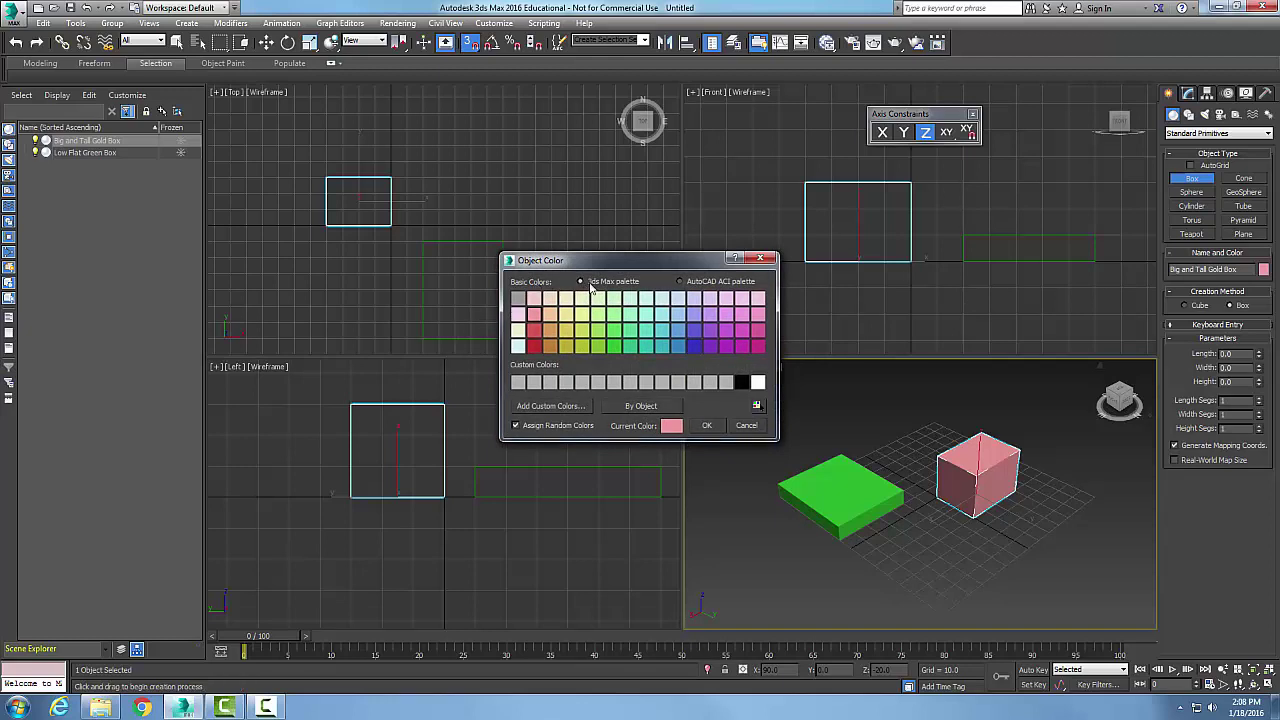
pyautogui.click(680, 282)
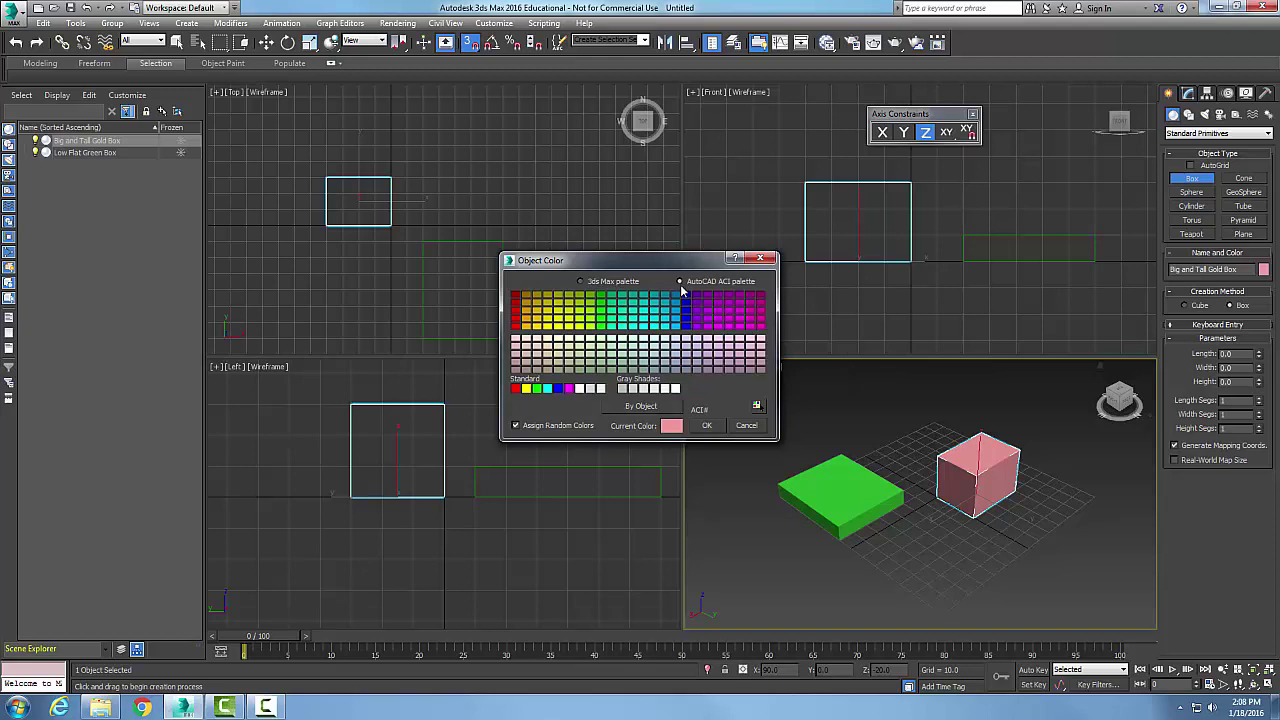
pyautogui.click(581, 283)
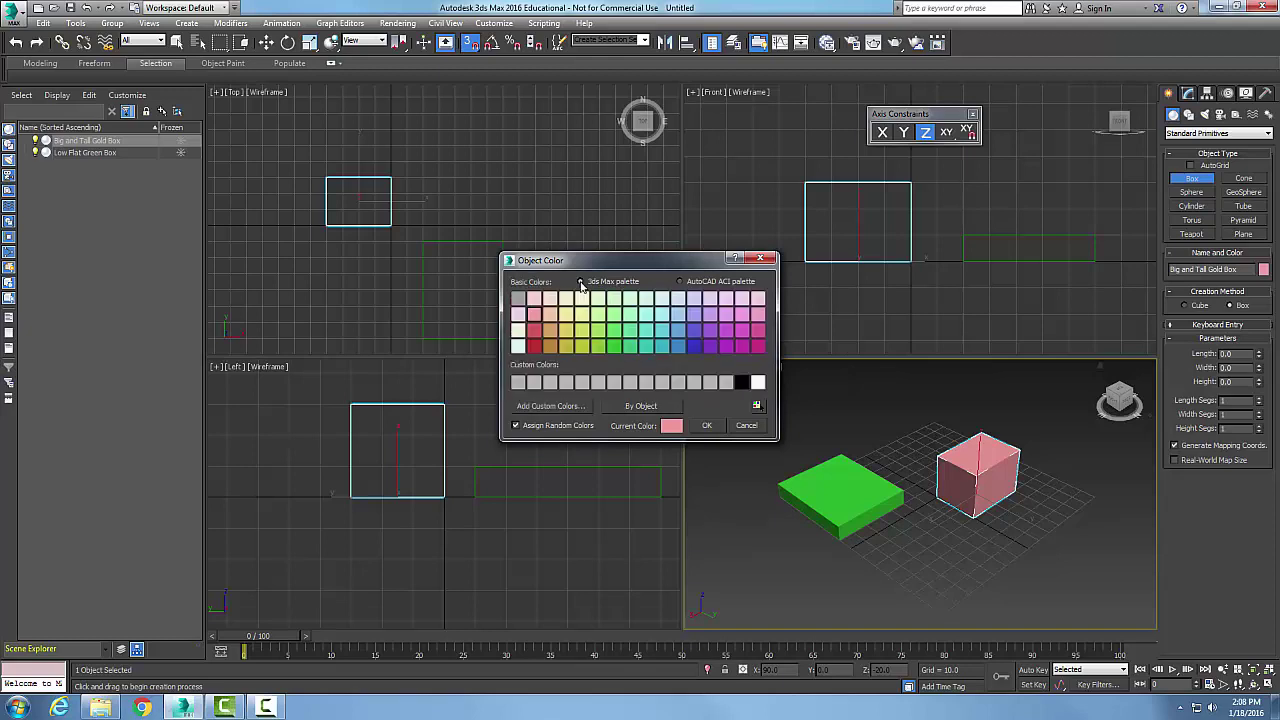
# Mix a dark olive-gold custom colour, save it, and apply it to Big and Tall Gold Box.
pyautogui.click(559, 406)
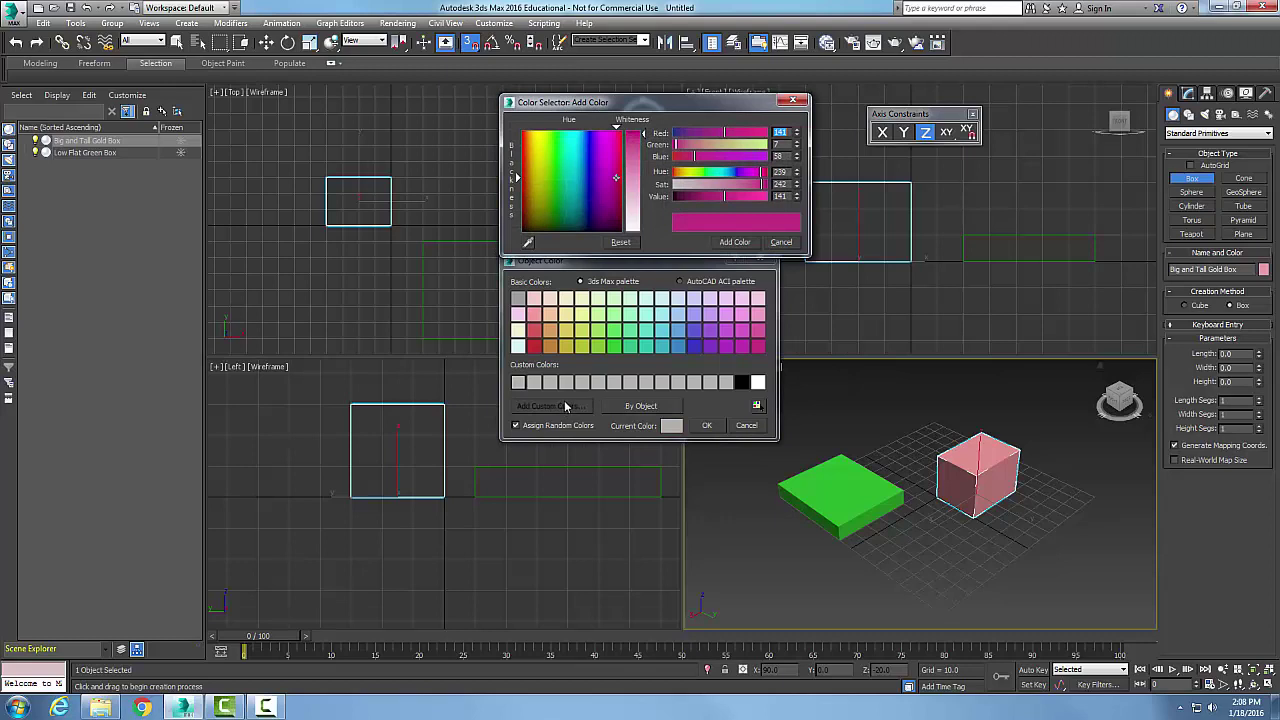
pyautogui.click(539, 199)
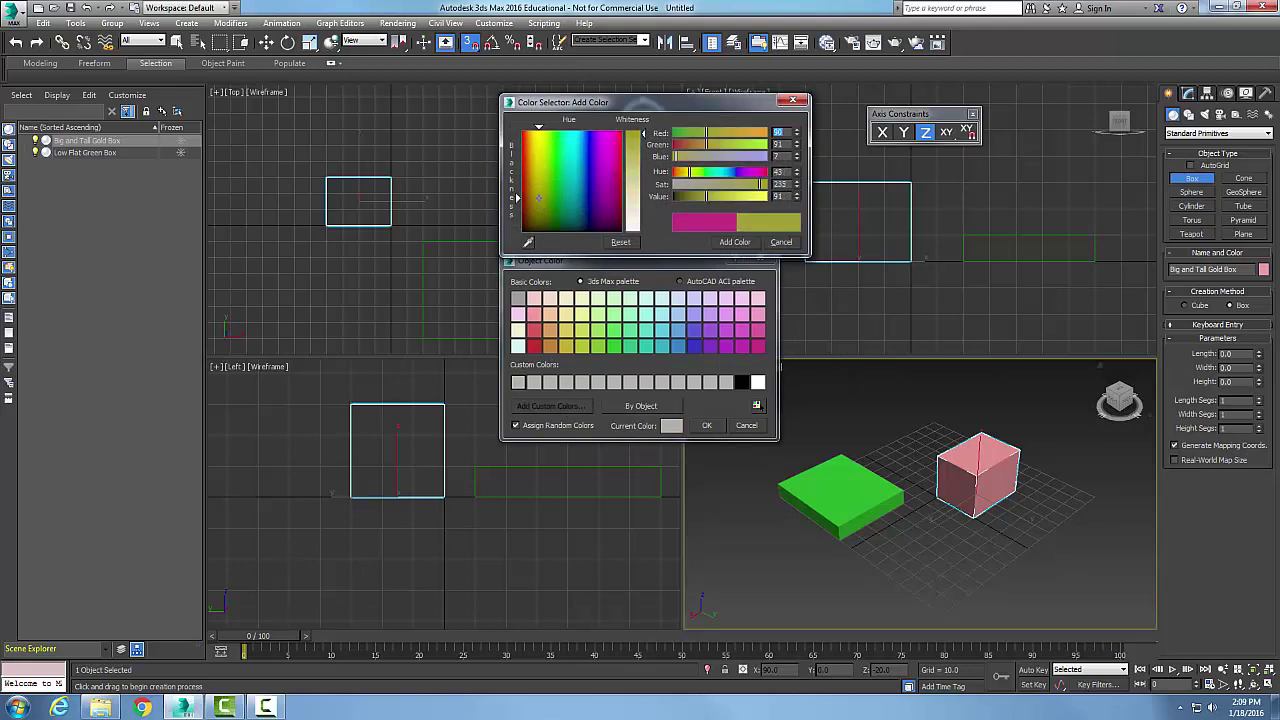
pyautogui.click(543, 210)
pyautogui.click(542, 185)
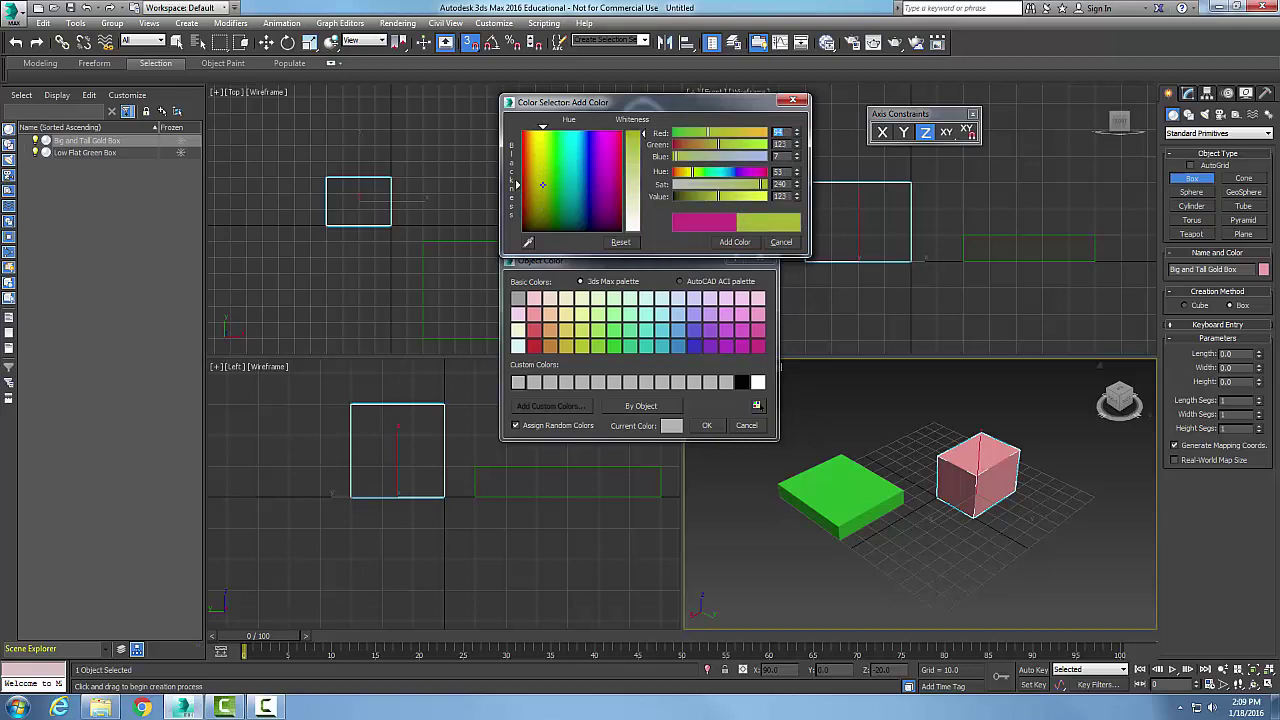
pyautogui.click(541, 204)
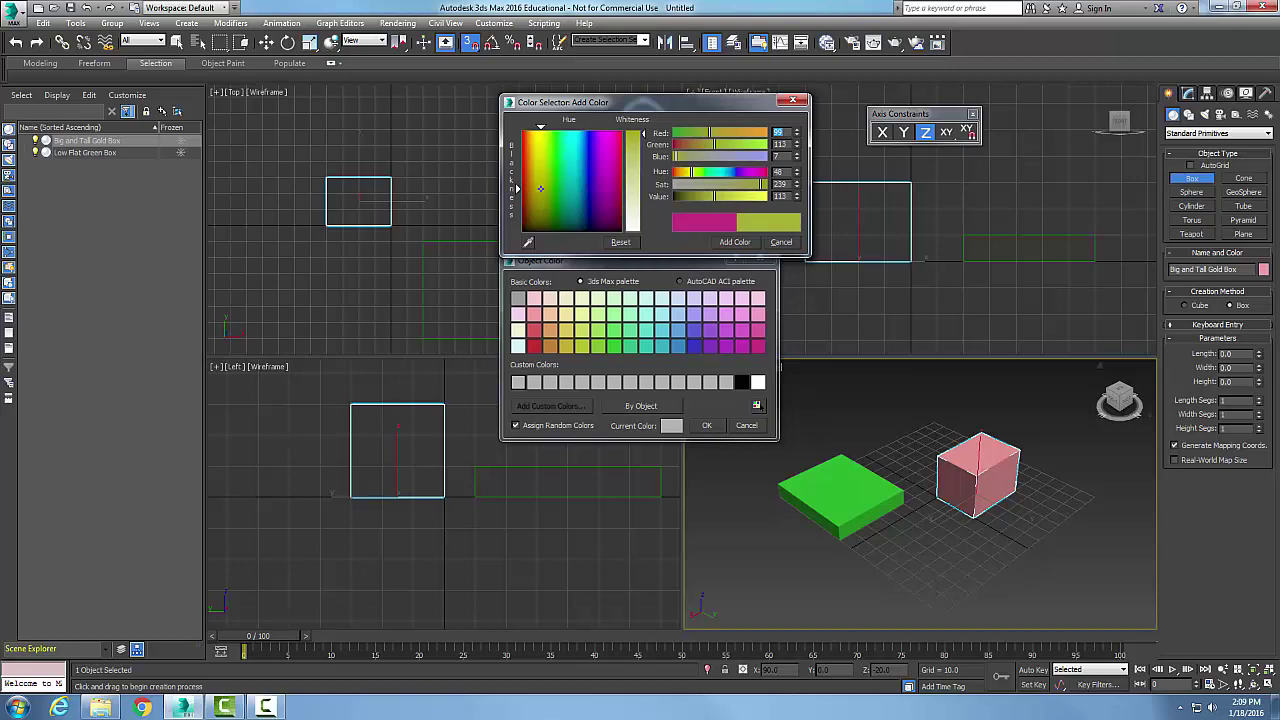
pyautogui.click(542, 205)
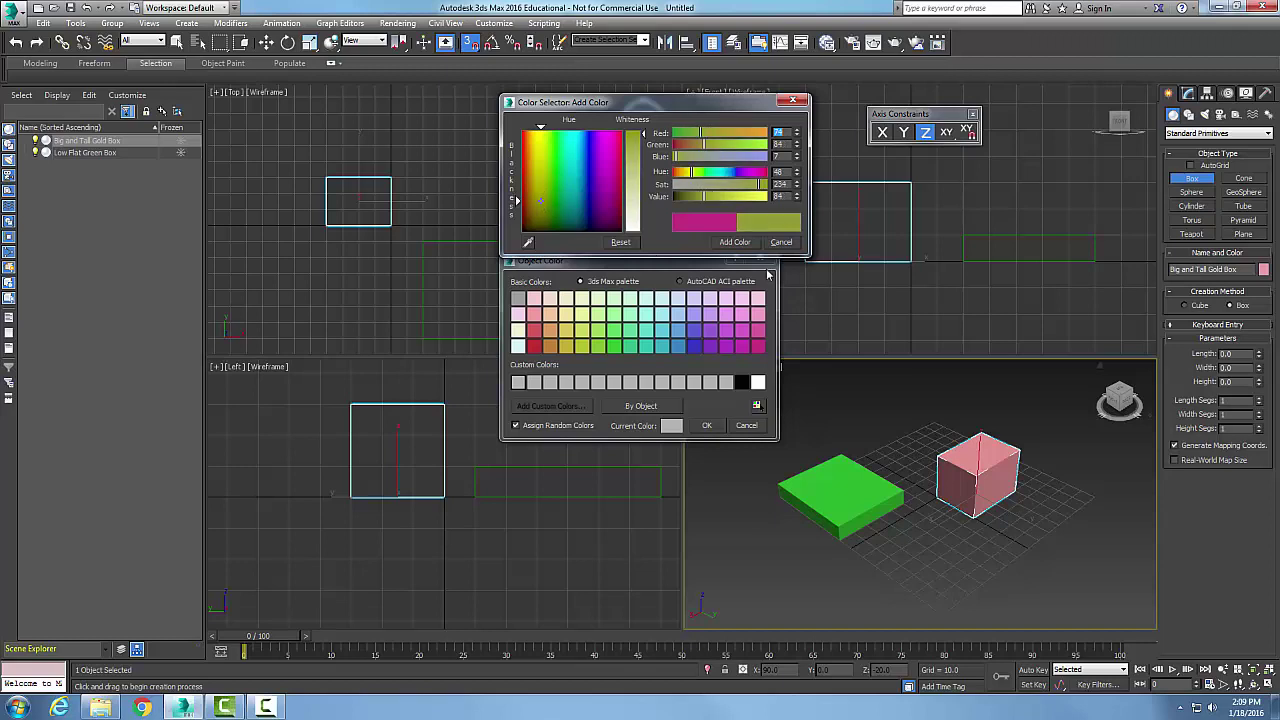
pyautogui.click(741, 243)
pyautogui.click(707, 426)
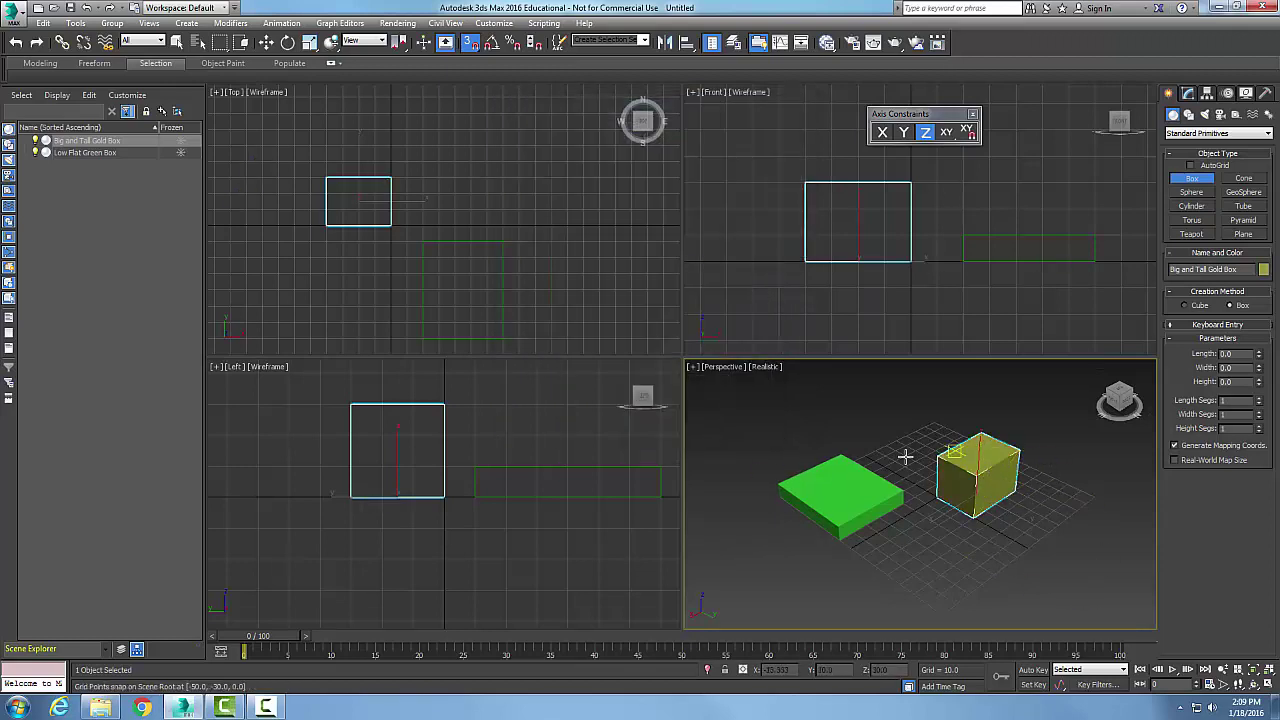
pyautogui.click(1264, 270)
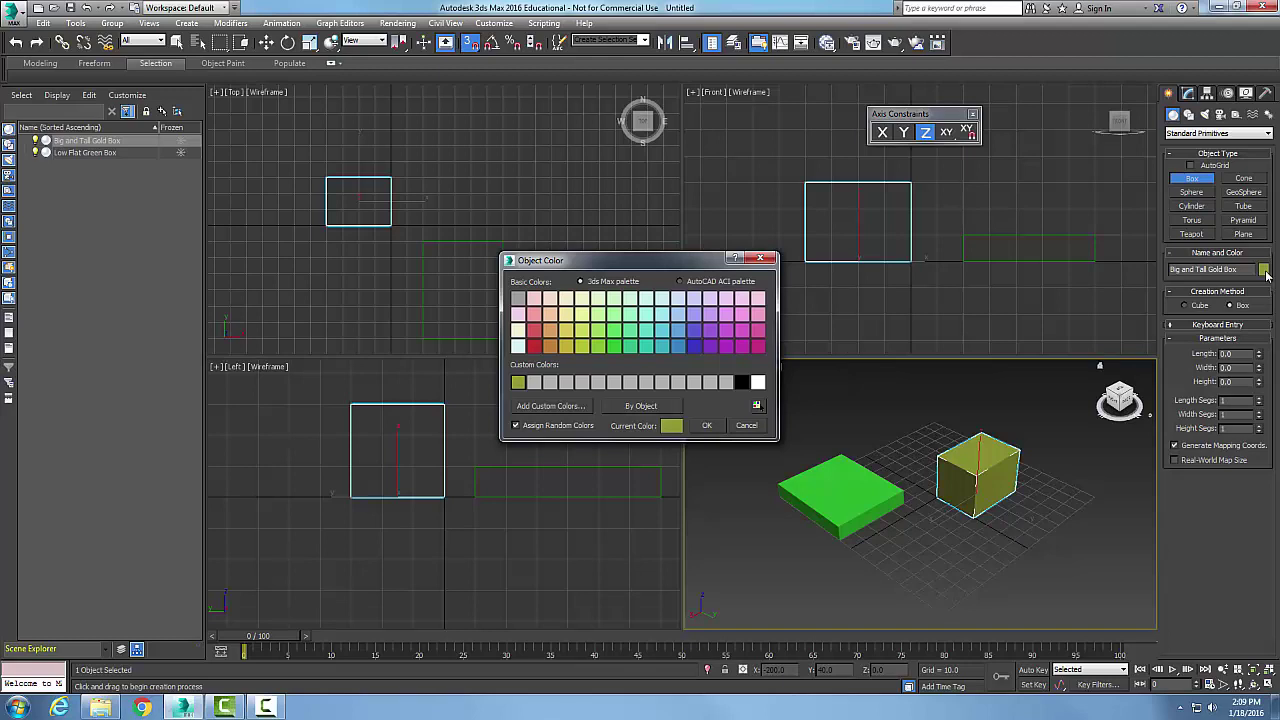
# Close the Object Color dialog, keeping the tall box olive-gold.
pyautogui.click(709, 426)
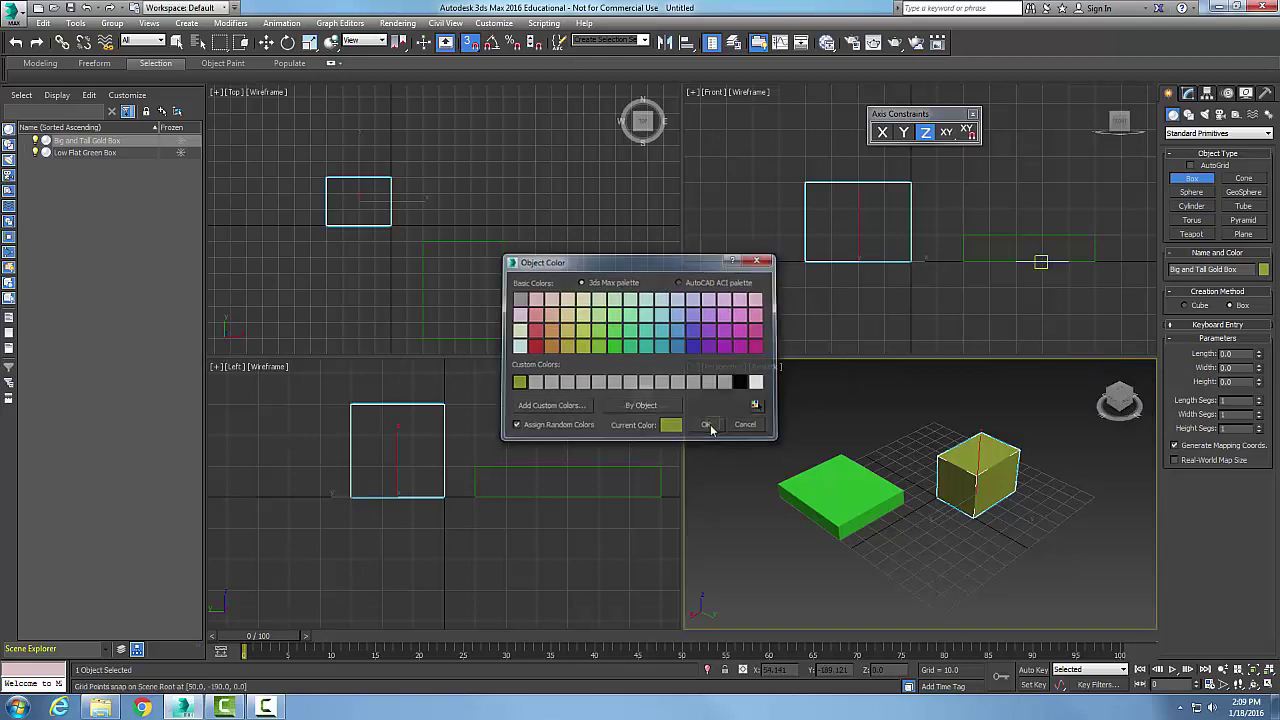